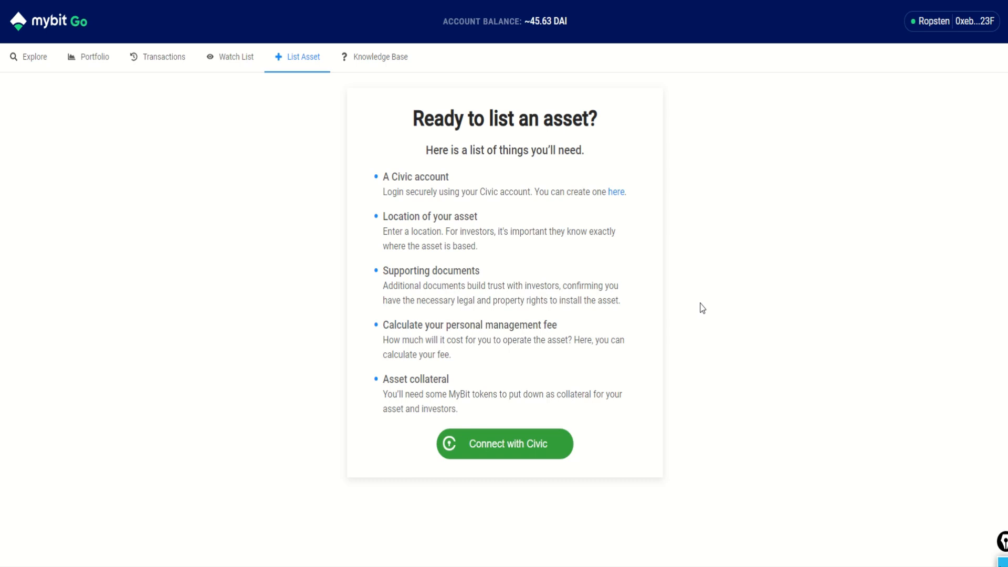
Step: Connect with the Civic account and choose New Zealand as the asset's country
{"action": "left_click", "coordinate": [509, 443]}
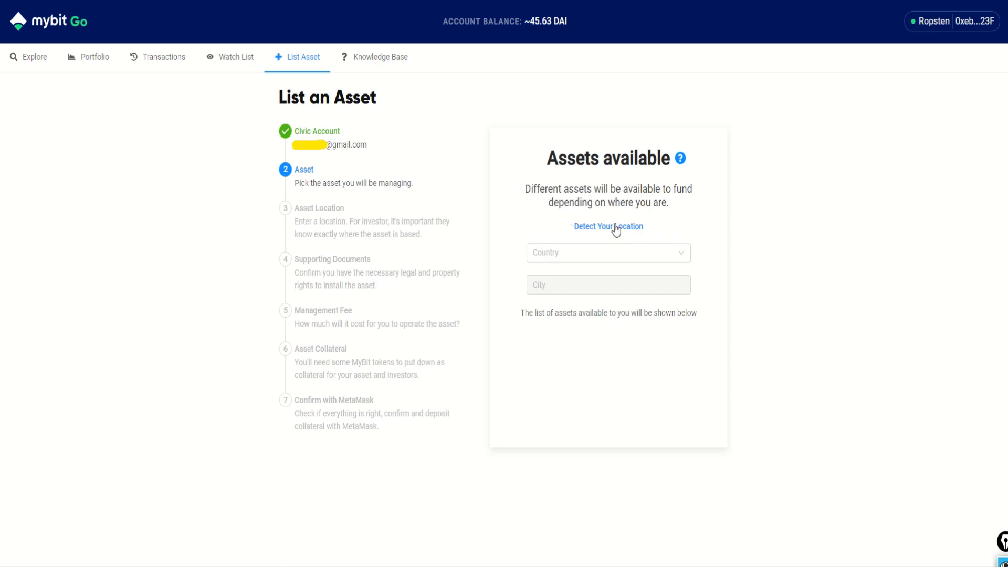
{"action": "left_click", "coordinate": [581, 252]}
{"action": "scroll", "coordinate": [581, 302], "scroll_direction": "down", "scroll_amount": 15}
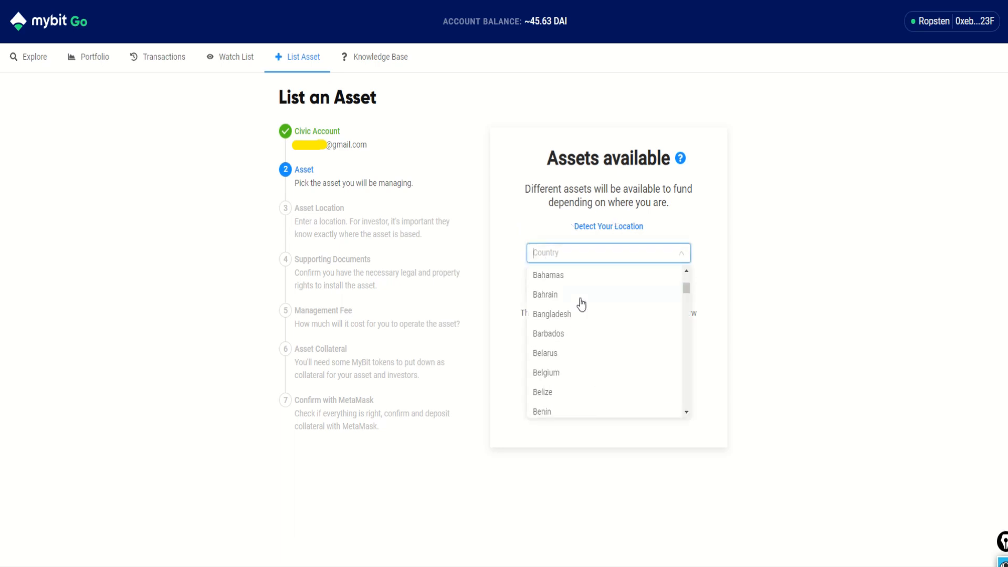
{"action": "scroll", "coordinate": [596, 325], "scroll_direction": "down", "scroll_amount": 20}
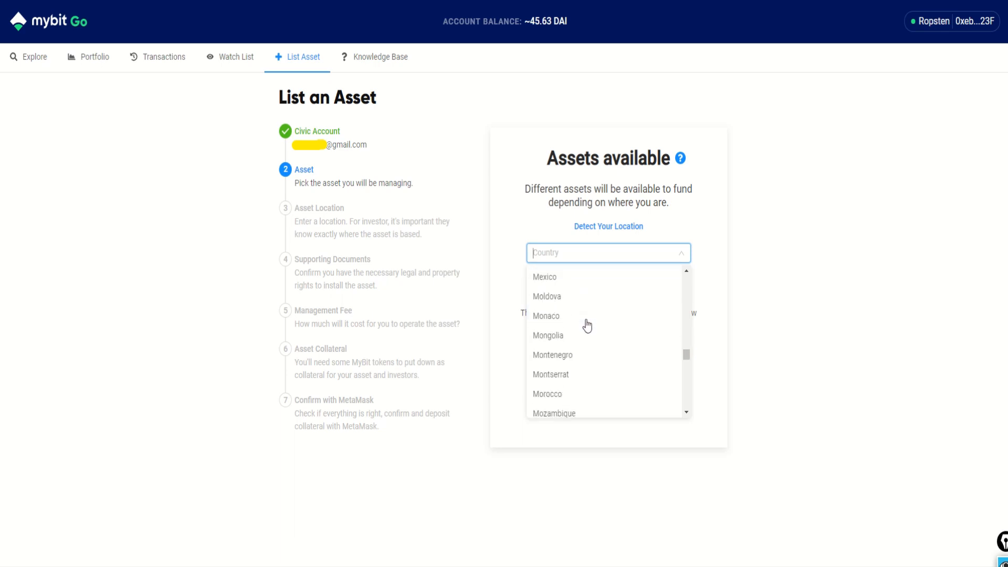
{"action": "scroll", "coordinate": [588, 324], "scroll_direction": "down", "scroll_amount": 20}
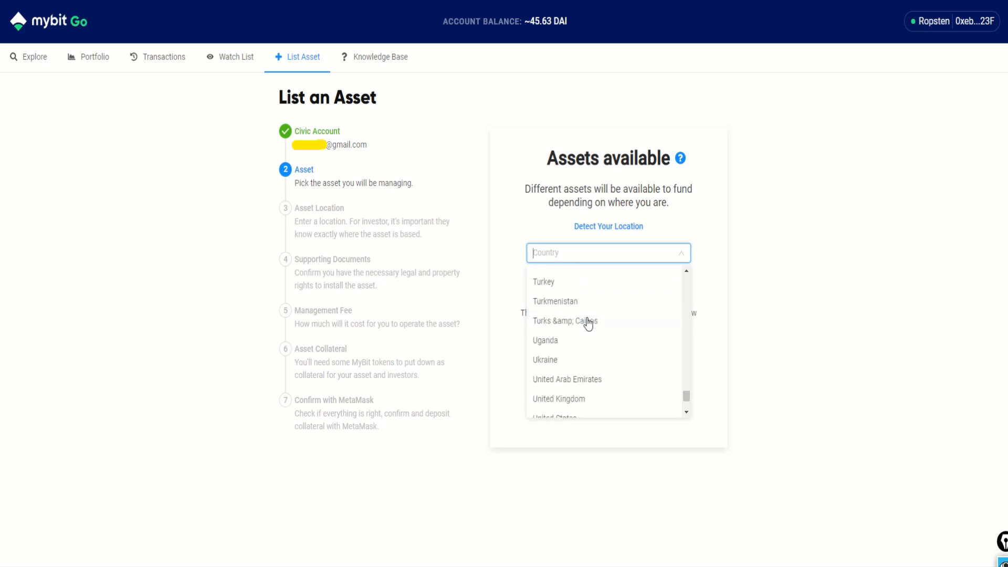
{"action": "scroll", "coordinate": [588, 324], "scroll_direction": "up", "scroll_amount": 12}
{"action": "scroll", "coordinate": [589, 324], "scroll_direction": "up", "scroll_amount": 10}
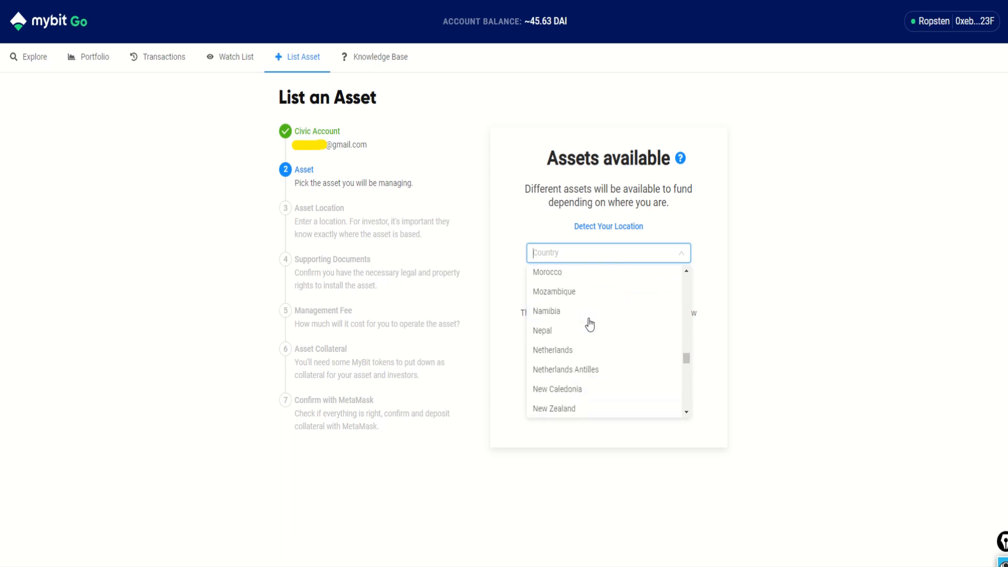
{"action": "scroll", "coordinate": [581, 330], "scroll_direction": "down", "scroll_amount": 2}
{"action": "left_click", "coordinate": [570, 286]}
Step: Set the asset's city to Christchurch
{"action": "left_click", "coordinate": [567, 286]}
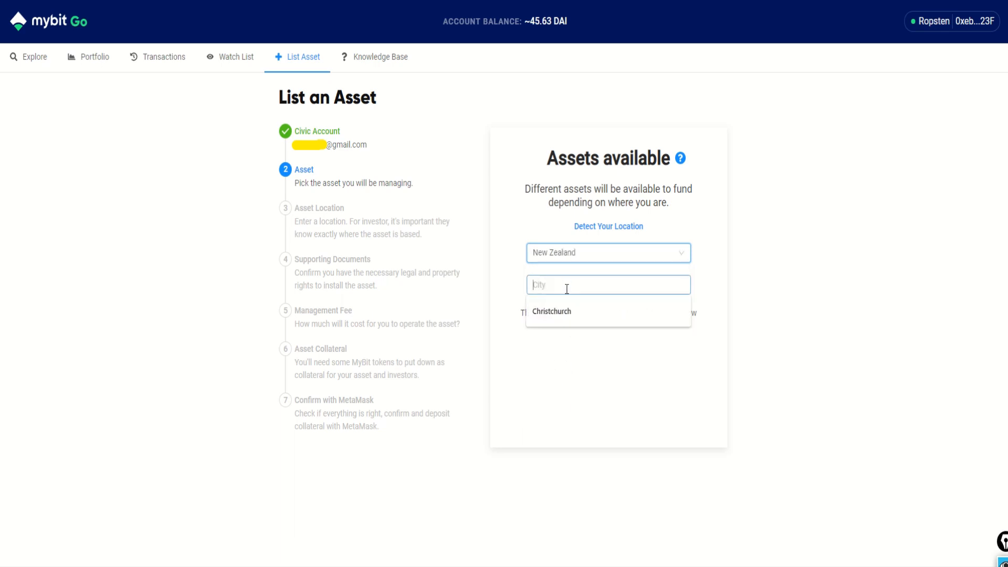
{"action": "left_click", "coordinate": [563, 312]}
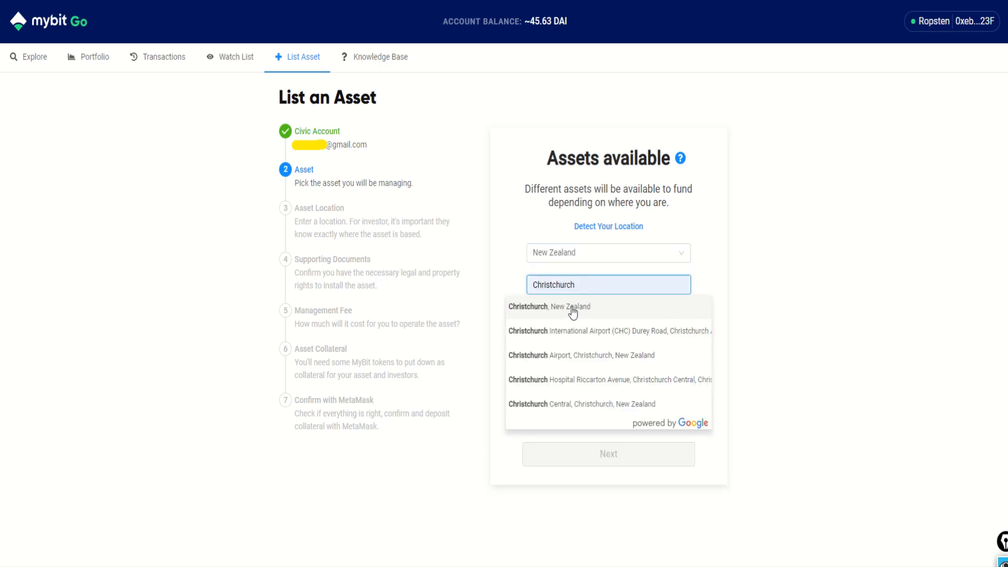
{"action": "left_click", "coordinate": [812, 325]}
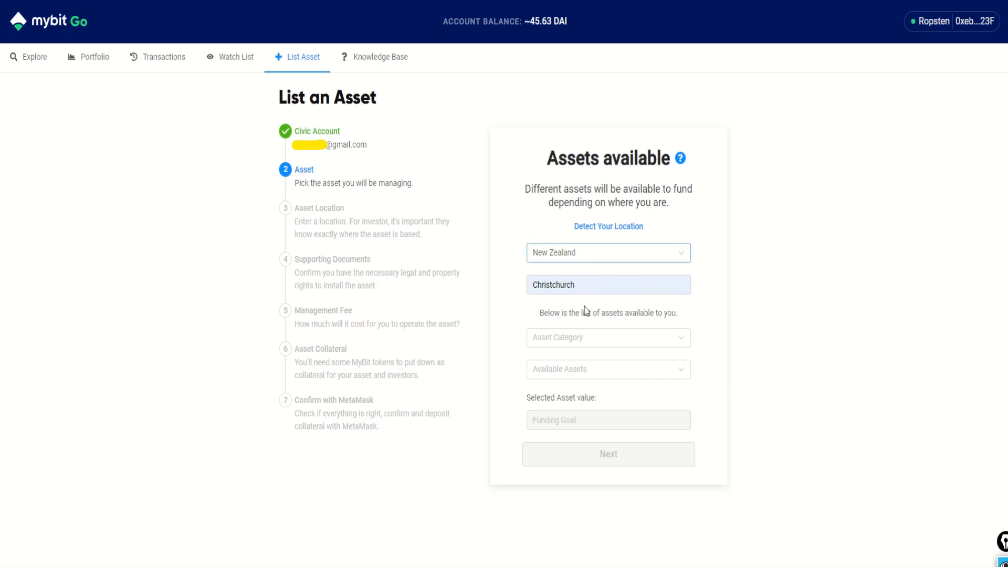
Step: Choose Real Estate as the asset category and Co-Working Space as the asset, and continue to the asset location
{"action": "left_click", "coordinate": [585, 343]}
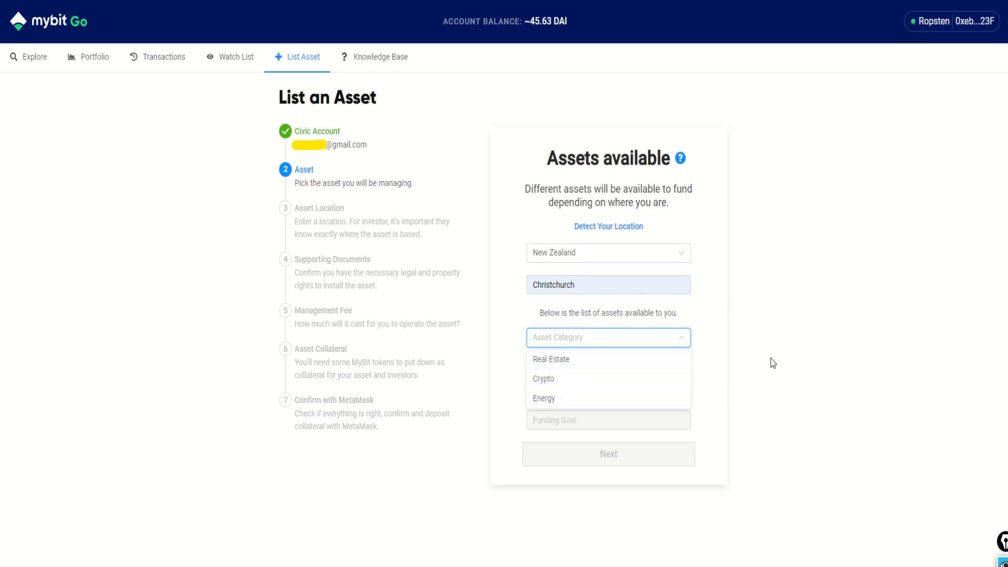
{"action": "left_click", "coordinate": [622, 361]}
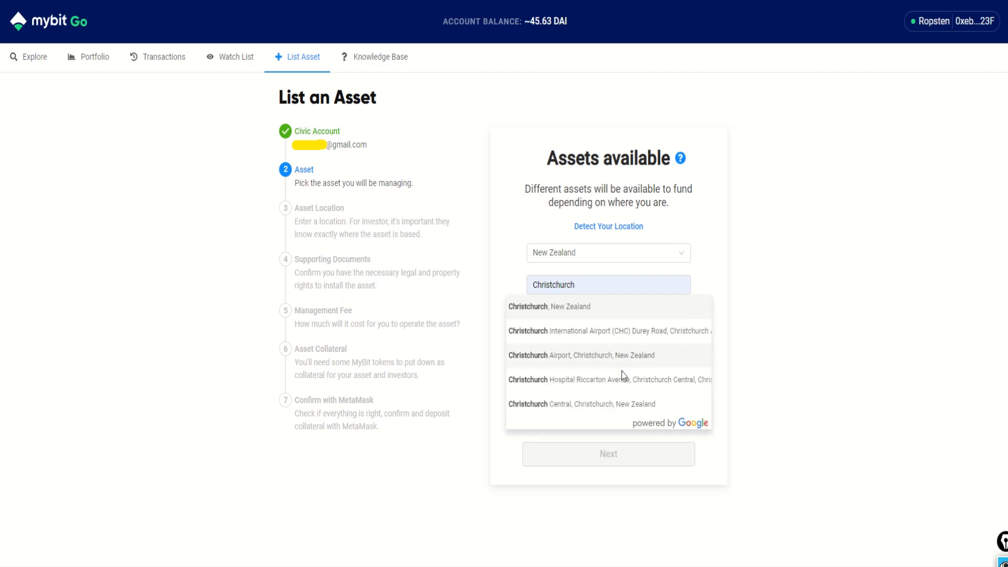
{"action": "left_click", "coordinate": [617, 372]}
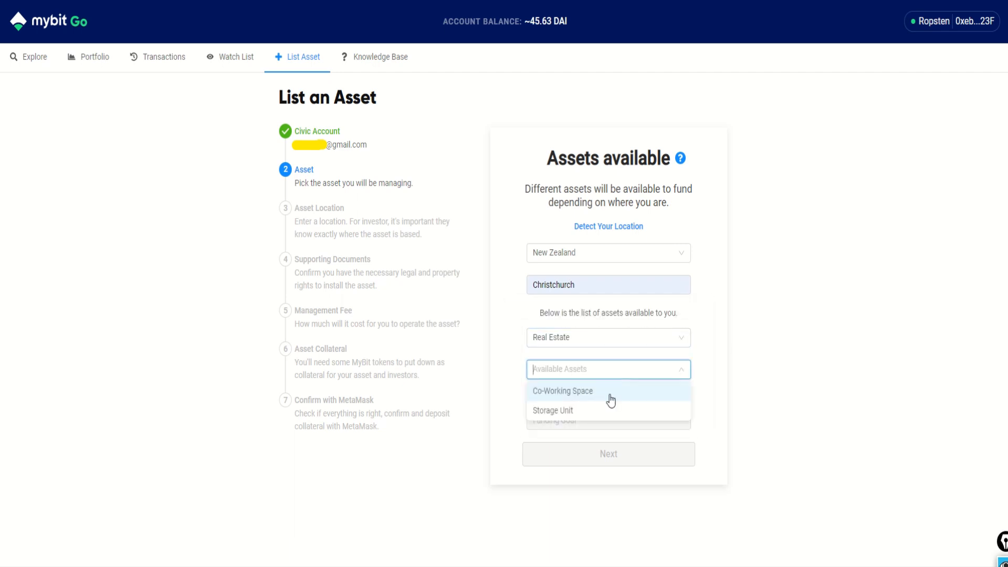
{"action": "left_click", "coordinate": [588, 397]}
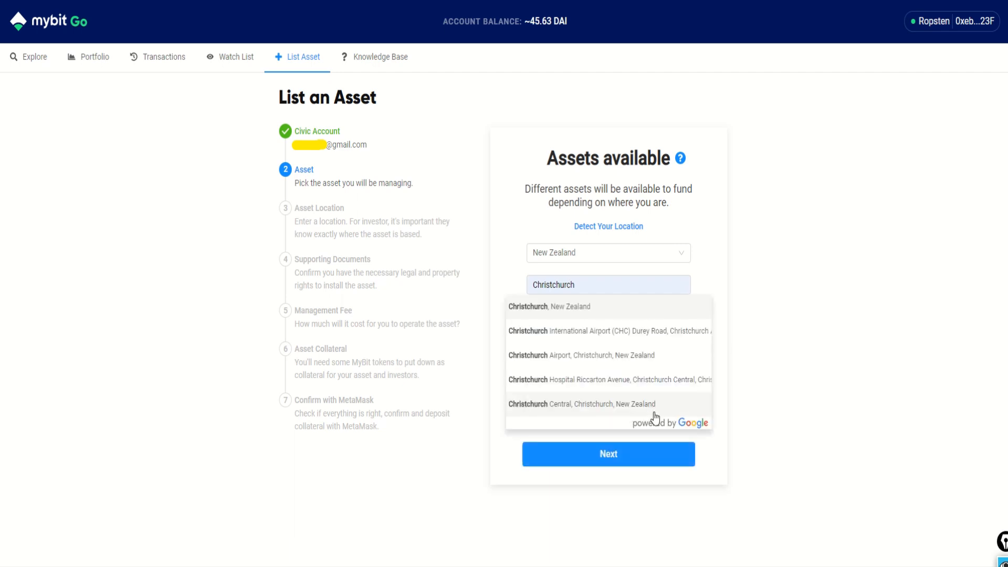
{"action": "left_click", "coordinate": [573, 458]}
Step: Fill in the asset's location using the suggested street address in Redwood, Christchurch, and continue to the supporting documents
{"action": "left_click", "coordinate": [637, 353]}
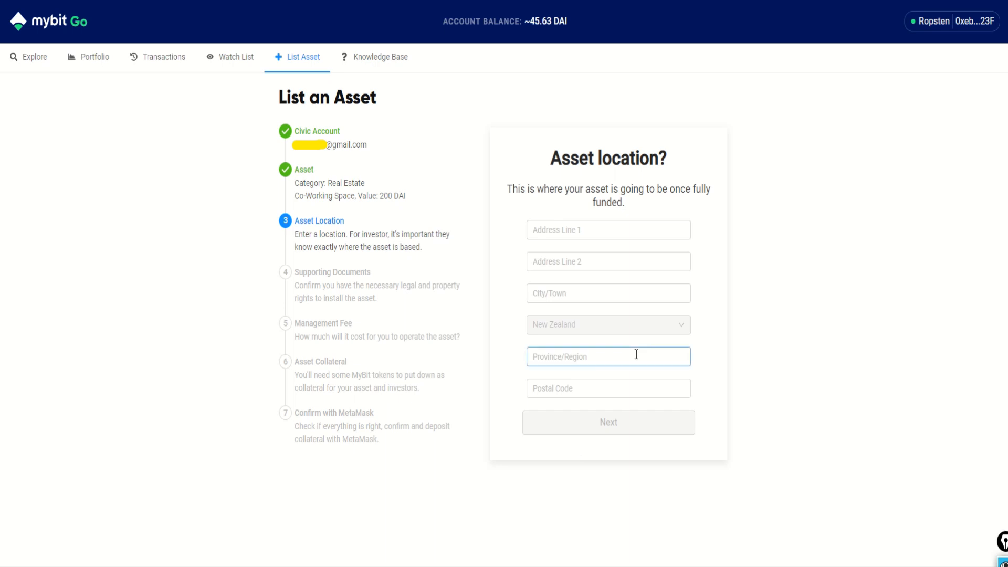
{"action": "left_click", "coordinate": [589, 232]}
{"action": "left_click", "coordinate": [588, 232]}
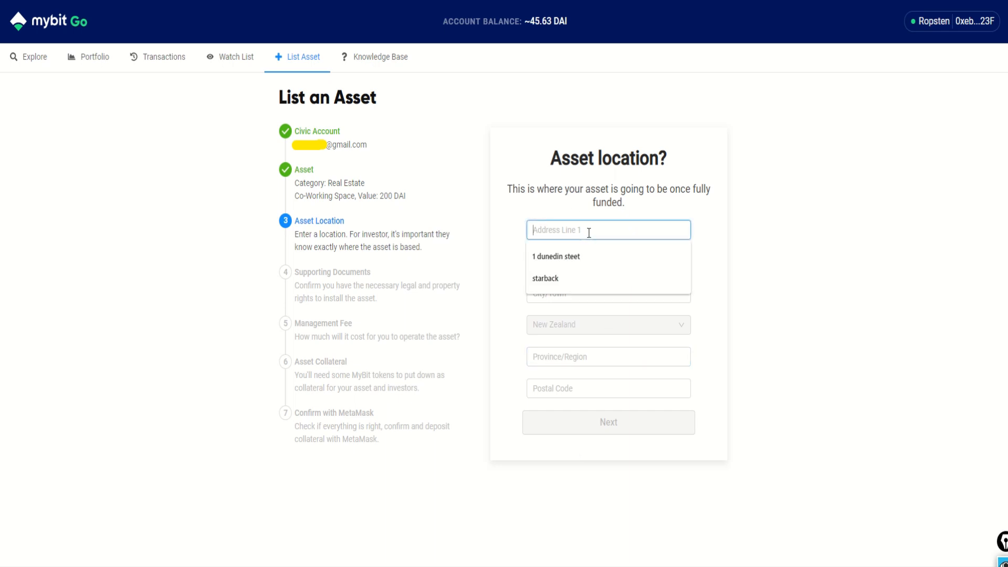
{"action": "left_click", "coordinate": [593, 259]}
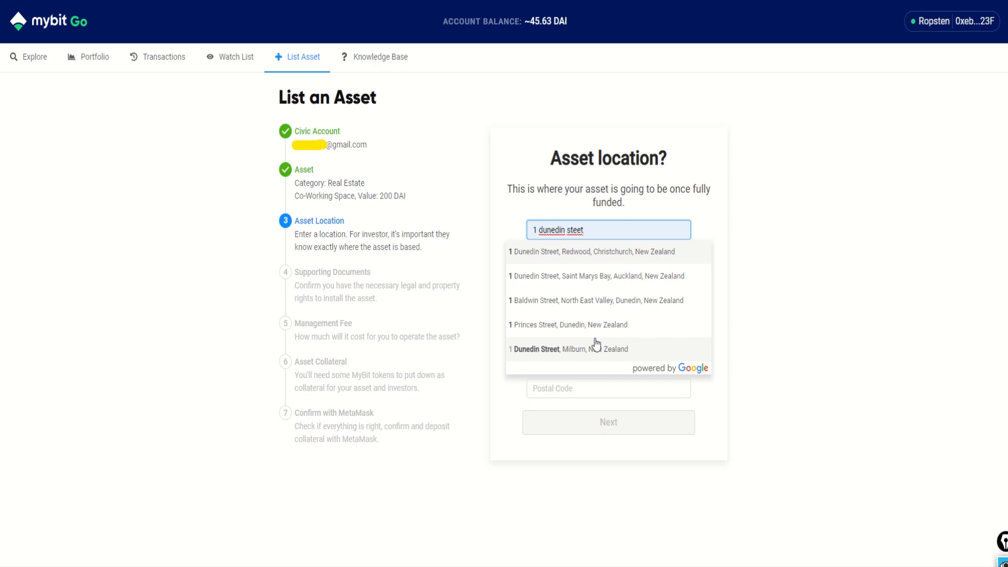
{"action": "left_click", "coordinate": [589, 257]}
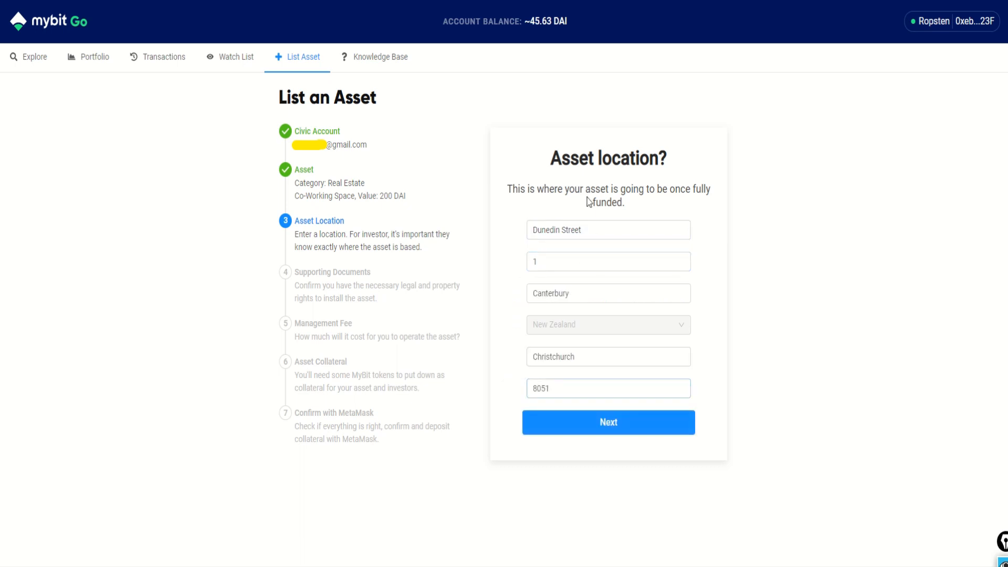
{"action": "left_click", "coordinate": [587, 365]}
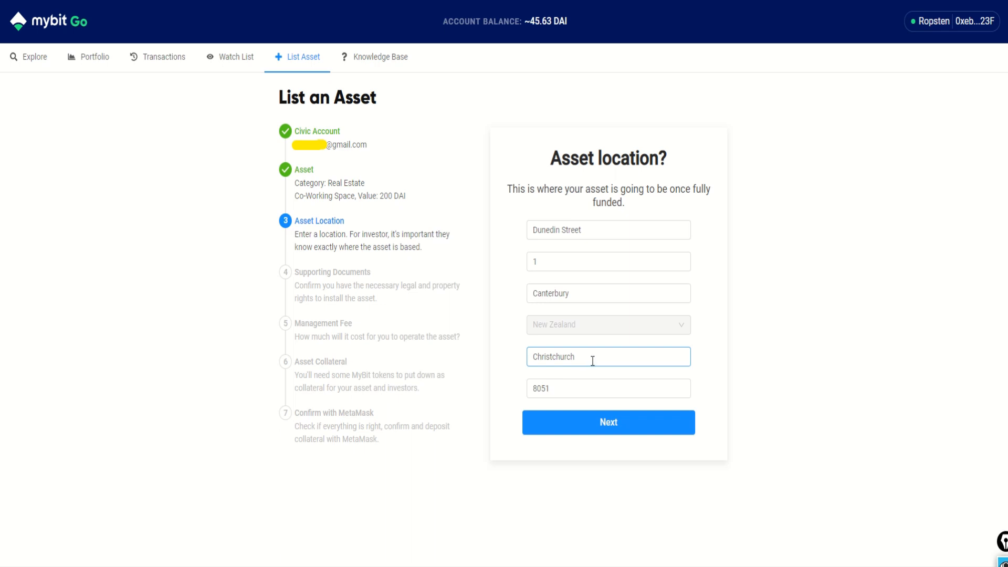
{"action": "left_click", "coordinate": [595, 345]}
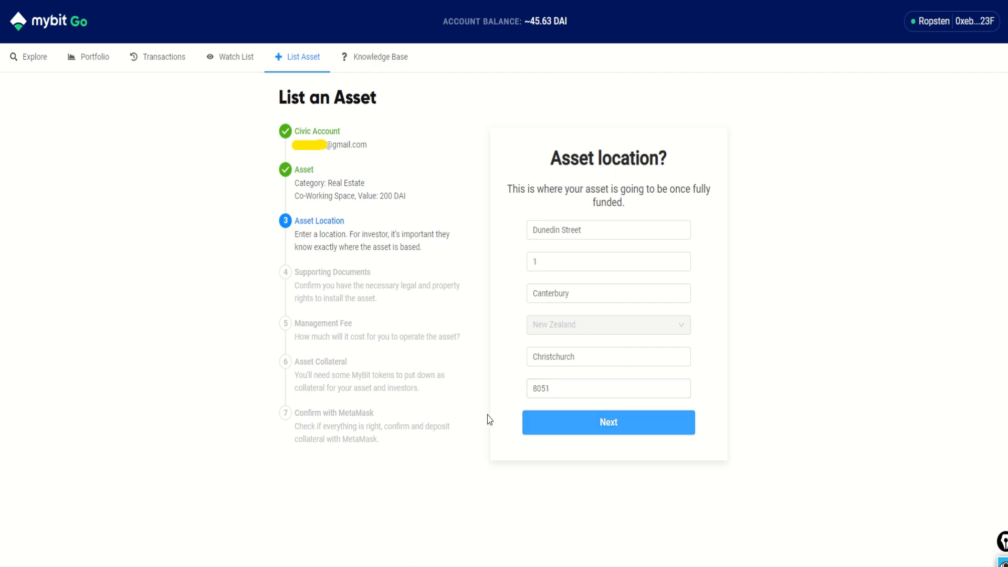
{"action": "left_click", "coordinate": [582, 433]}
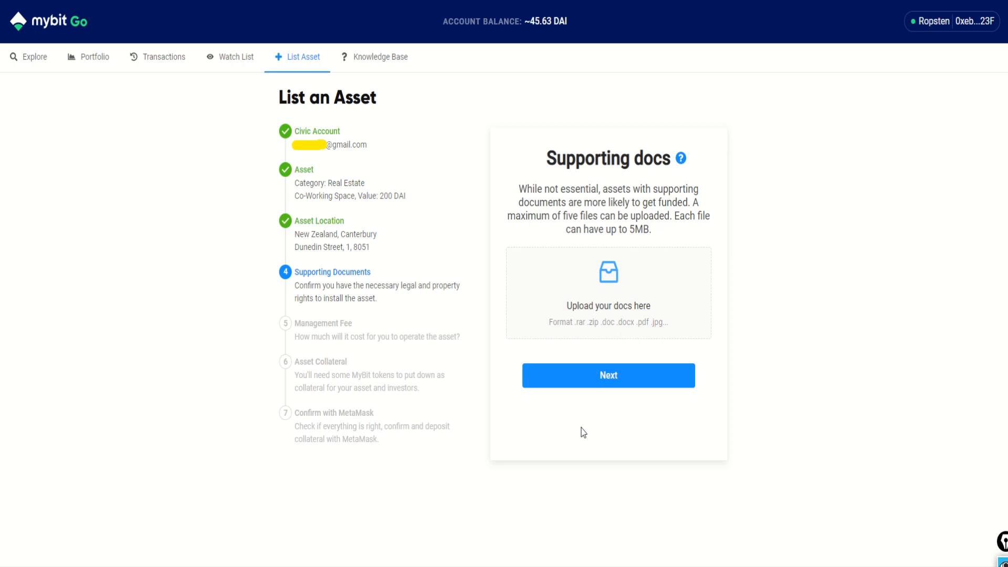
Step: Skip uploading supporting documents and set the management fee to 10%
{"action": "left_click", "coordinate": [590, 385]}
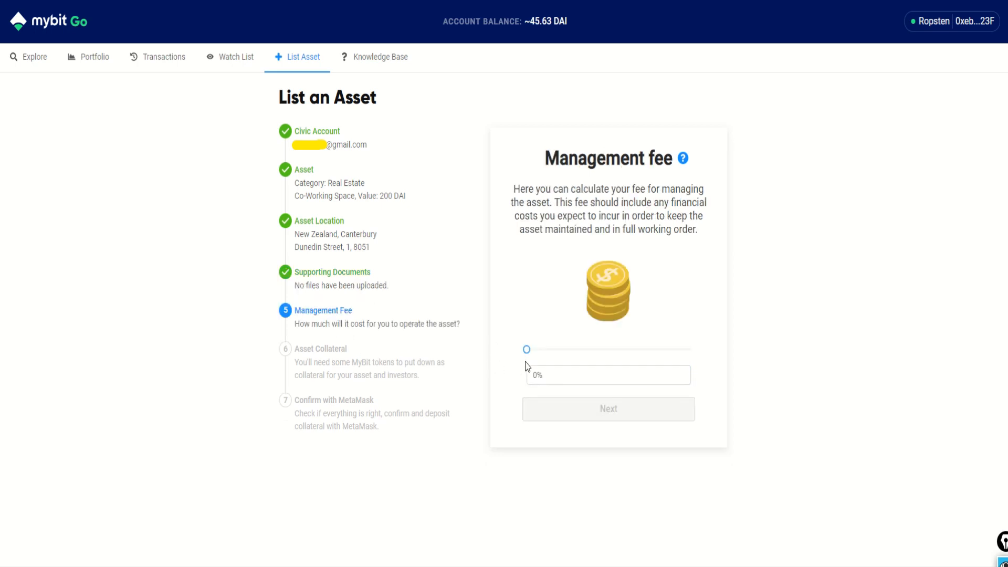
{"action": "mouse_move", "coordinate": [529, 356]}
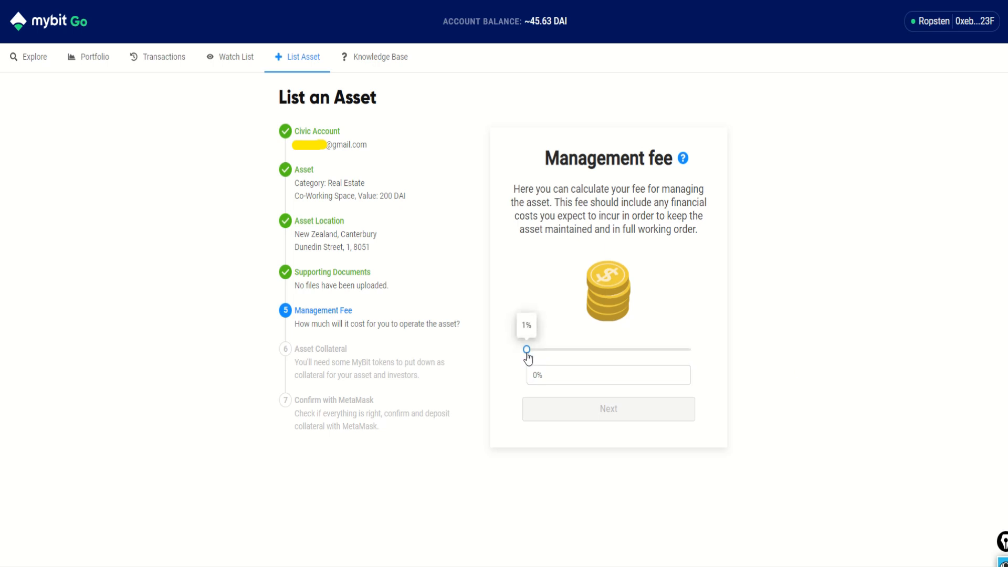
{"action": "left_click_drag", "start_coordinate": [528, 357], "coordinate": [544, 361]}
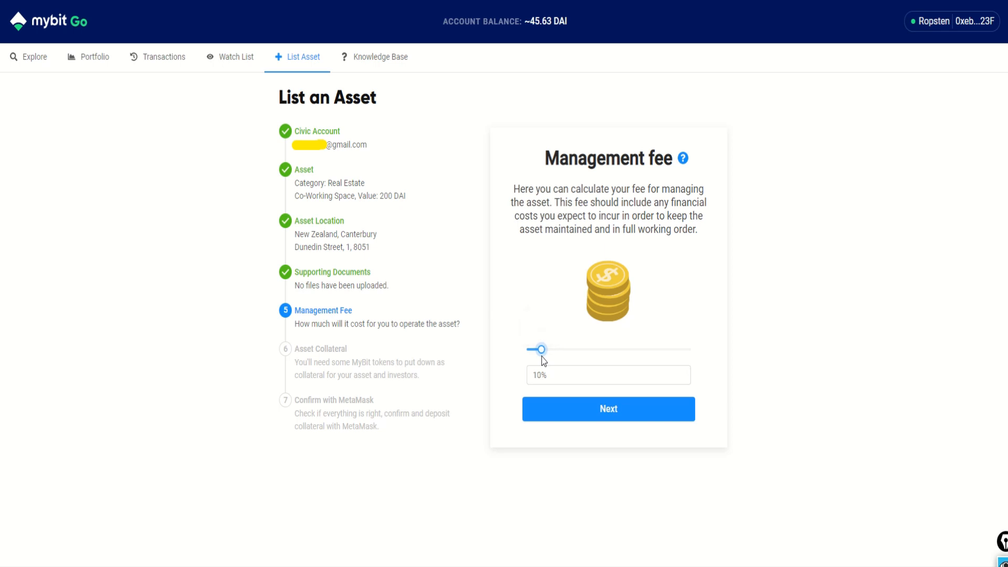
{"action": "mouse_move", "coordinate": [545, 355]}
{"action": "left_click", "coordinate": [597, 409]}
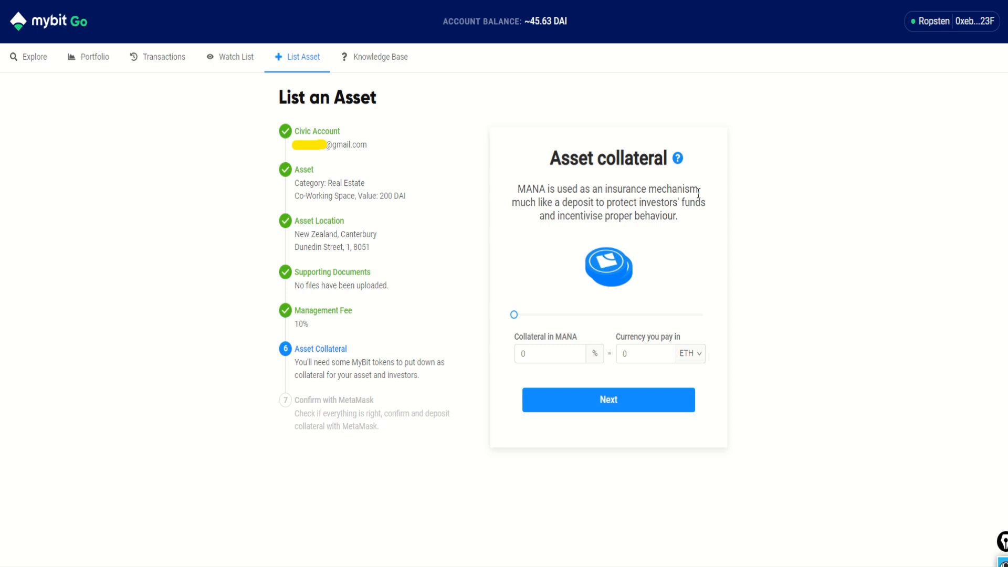
Step: Set the asset collateral to 8% and confirm the asset listing with its payment in MetaMask
{"action": "mouse_move", "coordinate": [515, 322]}
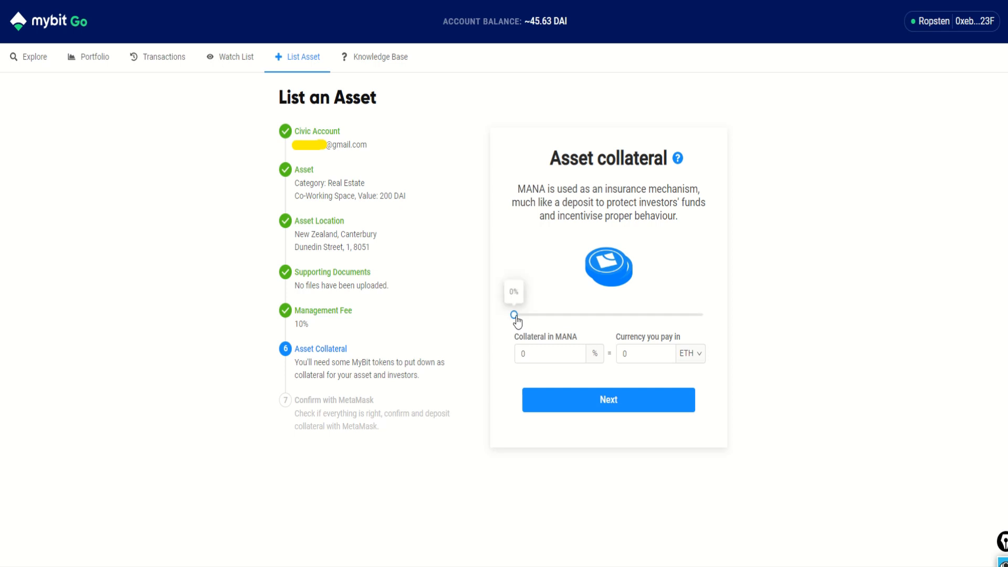
{"action": "left_click_drag", "start_coordinate": [515, 316], "coordinate": [584, 324]}
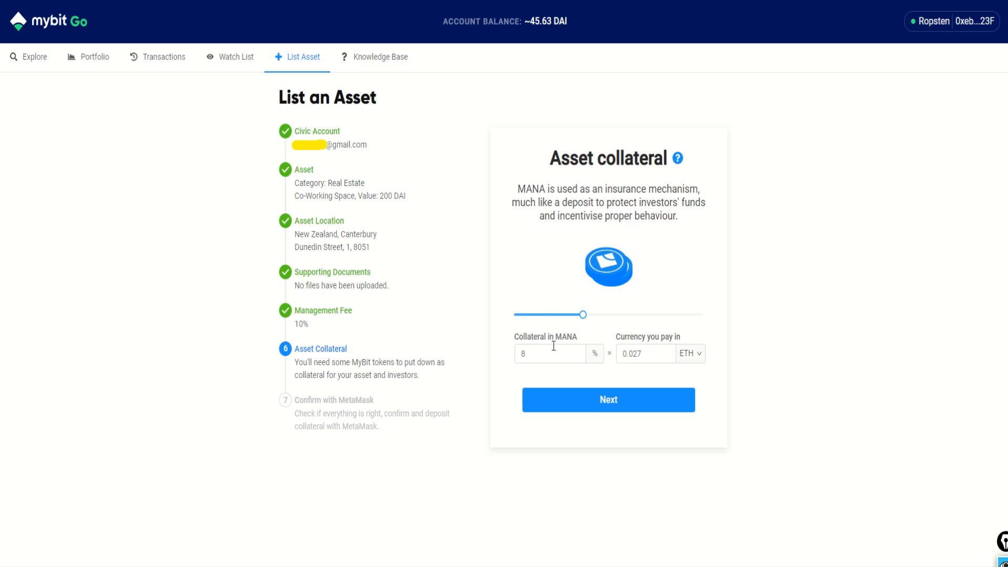
{"action": "left_click", "coordinate": [562, 409]}
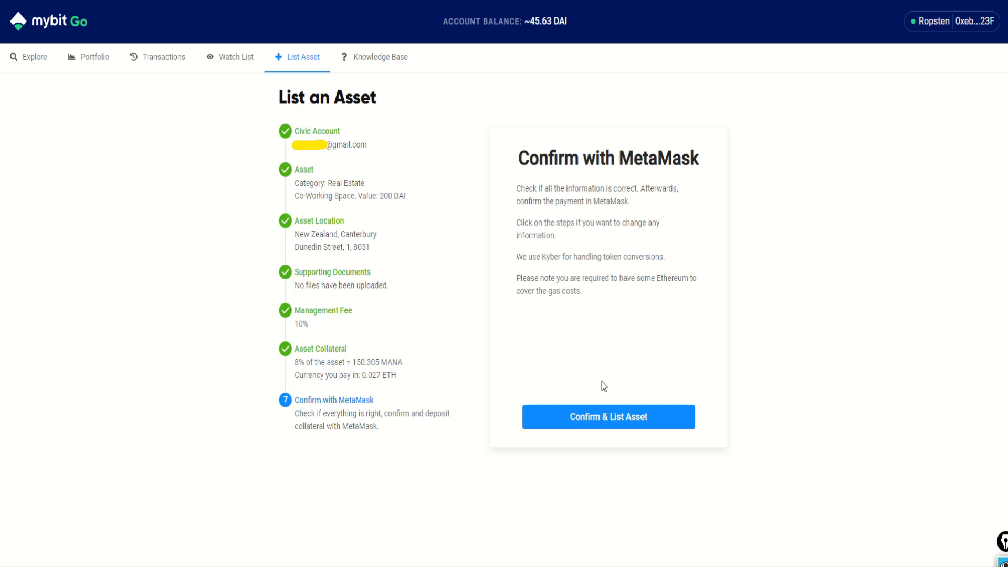
{"action": "left_click", "coordinate": [617, 422]}
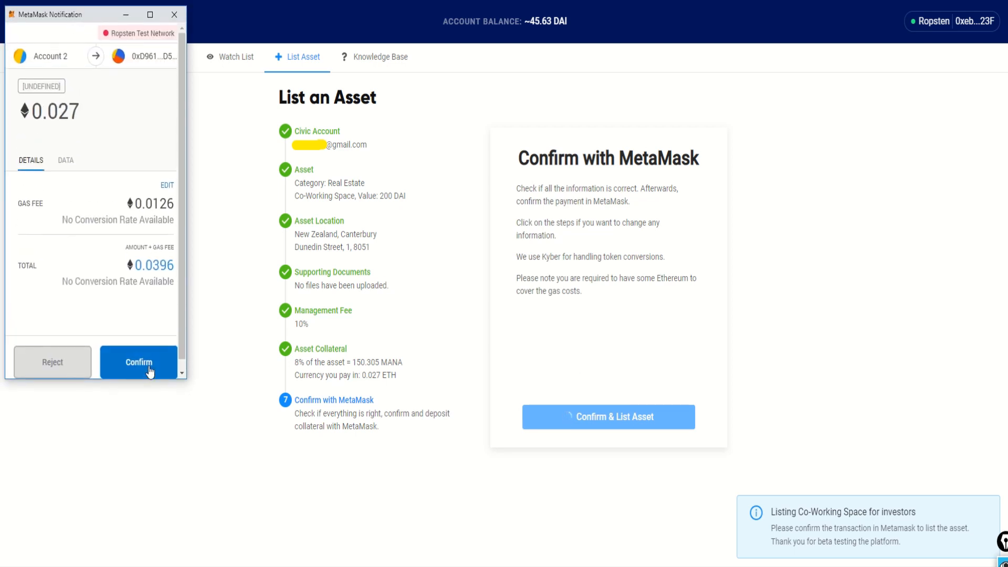
{"action": "left_click", "coordinate": [149, 367]}
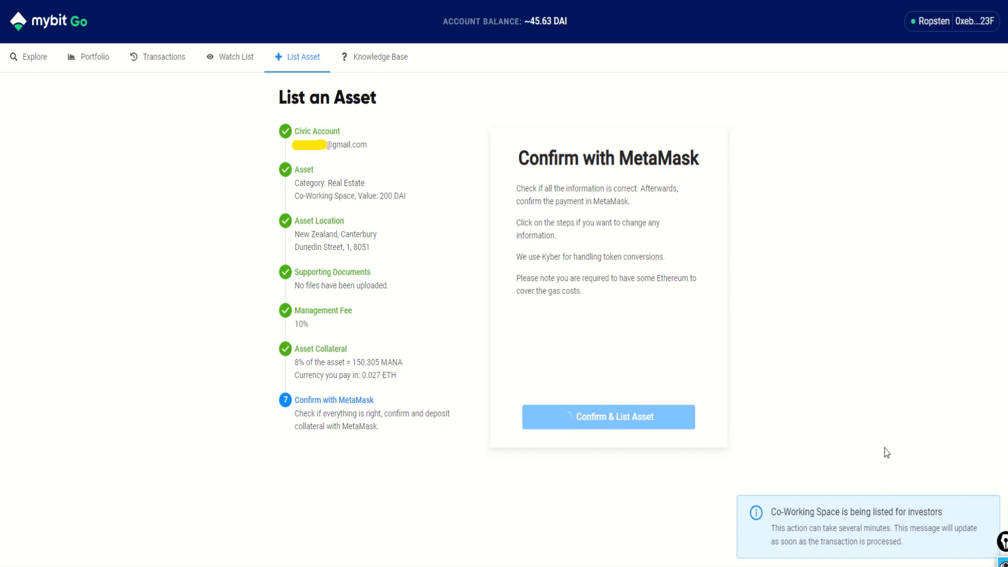
Step: Explore the assets open for funding and review the Ethereum Miner listing's details, returning to the overview
{"action": "left_click", "coordinate": [37, 66]}
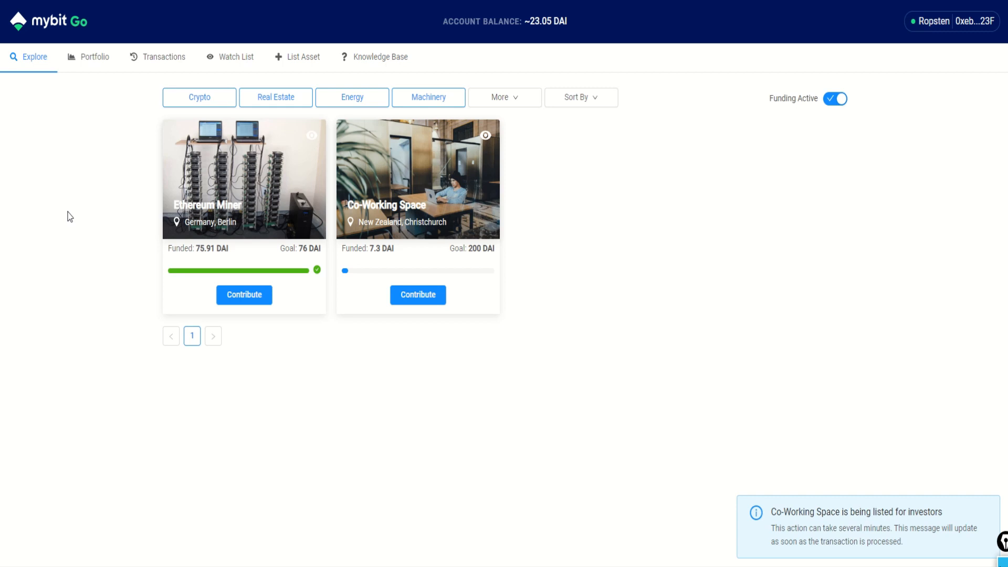
{"action": "left_click", "coordinate": [251, 297]}
{"action": "scroll", "coordinate": [405, 320], "scroll_direction": "down", "scroll_amount": 1}
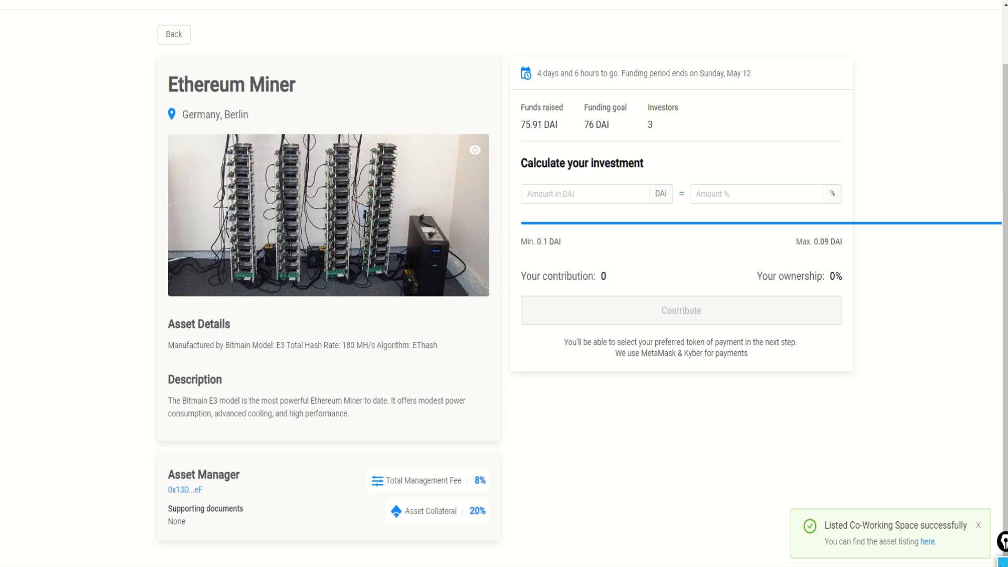
{"action": "key", "text": "alt+Left"}
Step: Open the Co-Working Space listing in Christchurch and examine its funding goal, description, management fee and collateral
{"action": "left_click", "coordinate": [436, 200]}
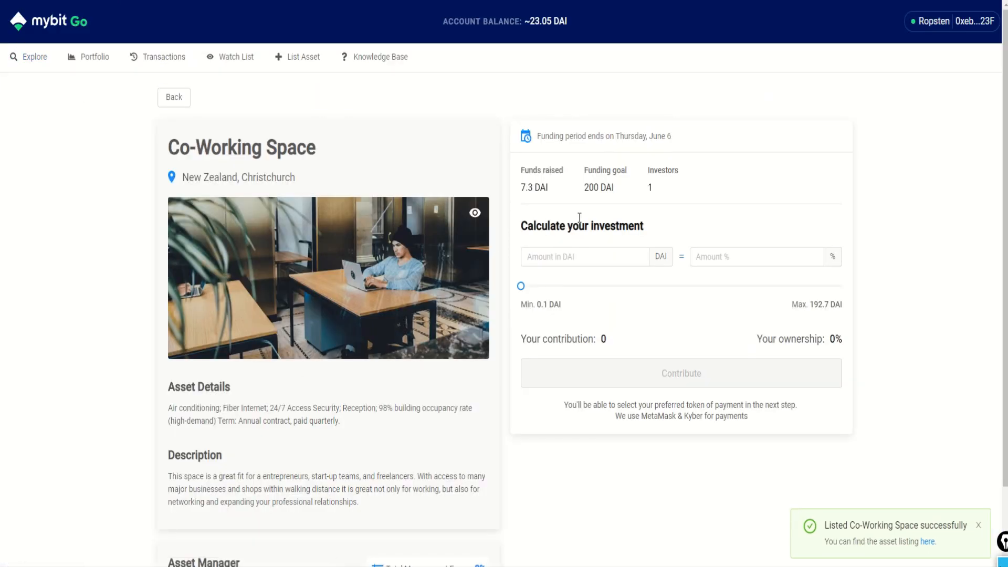
{"action": "left_click_drag", "start_coordinate": [585, 169], "coordinate": [626, 191]}
{"action": "left_click", "coordinate": [625, 194]}
{"action": "scroll", "coordinate": [640, 255], "scroll_direction": "down", "scroll_amount": 2}
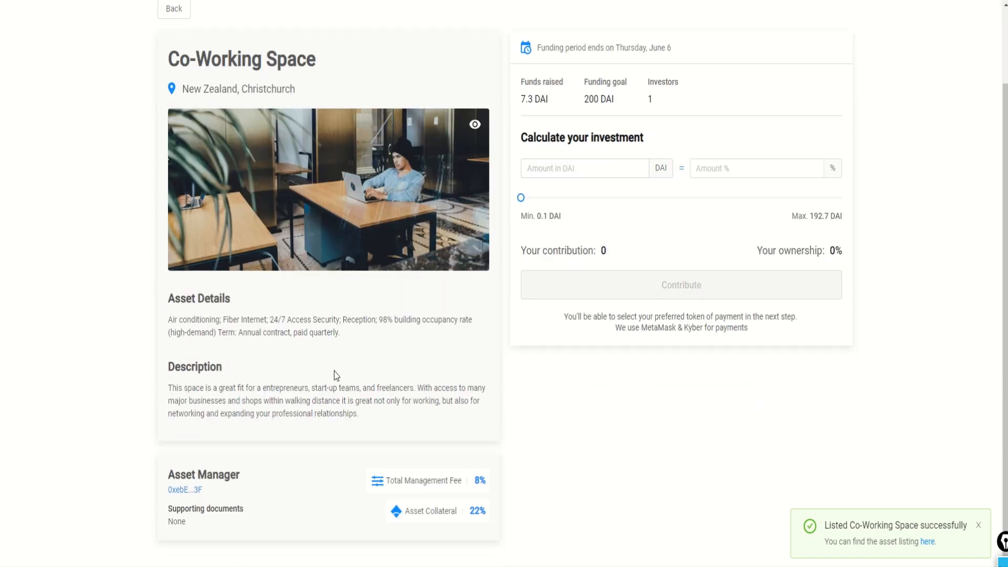
{"action": "scroll", "coordinate": [378, 380], "scroll_direction": "up", "scroll_amount": 2}
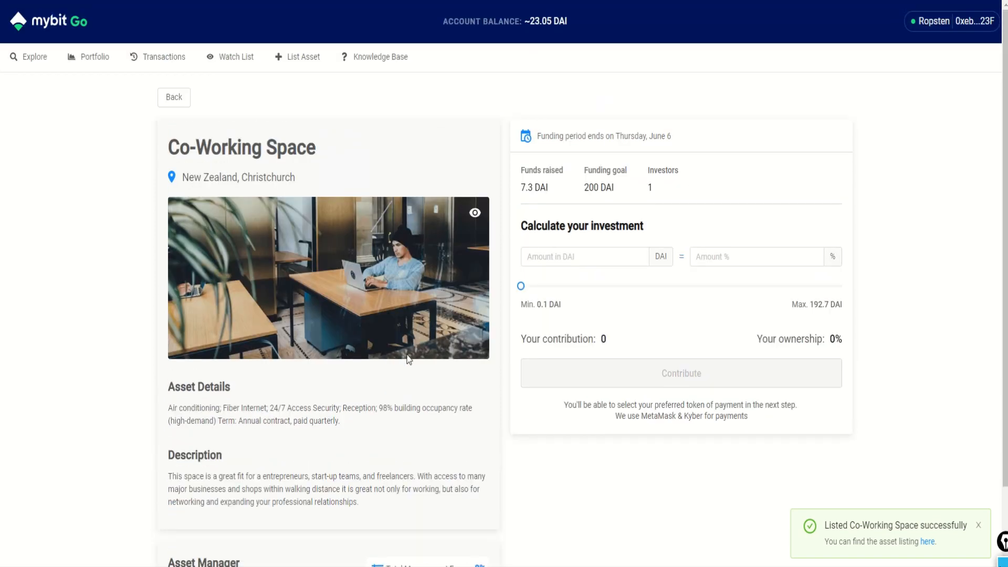